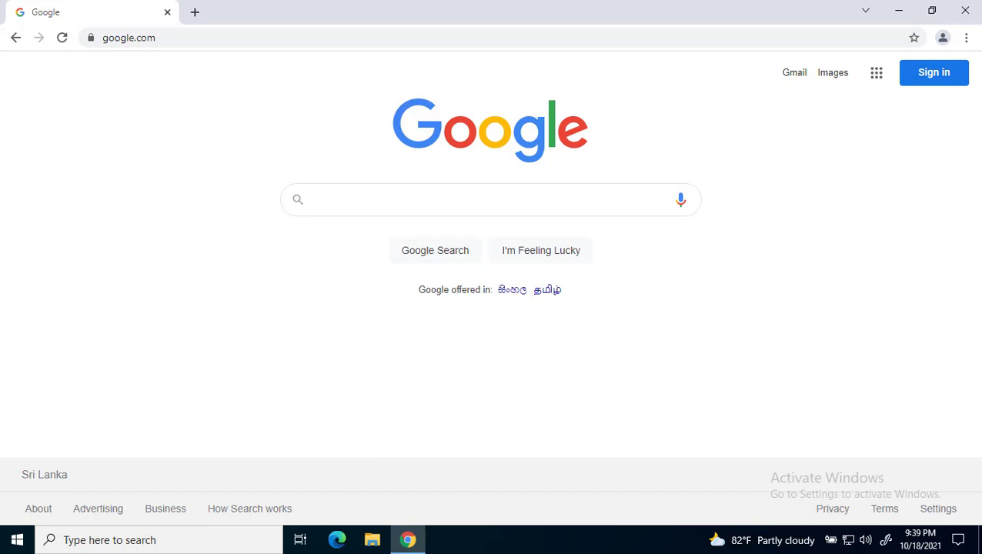
Step: Navigate Chrome to gmail.com to load the Gmail about page
left_click(193, 37)
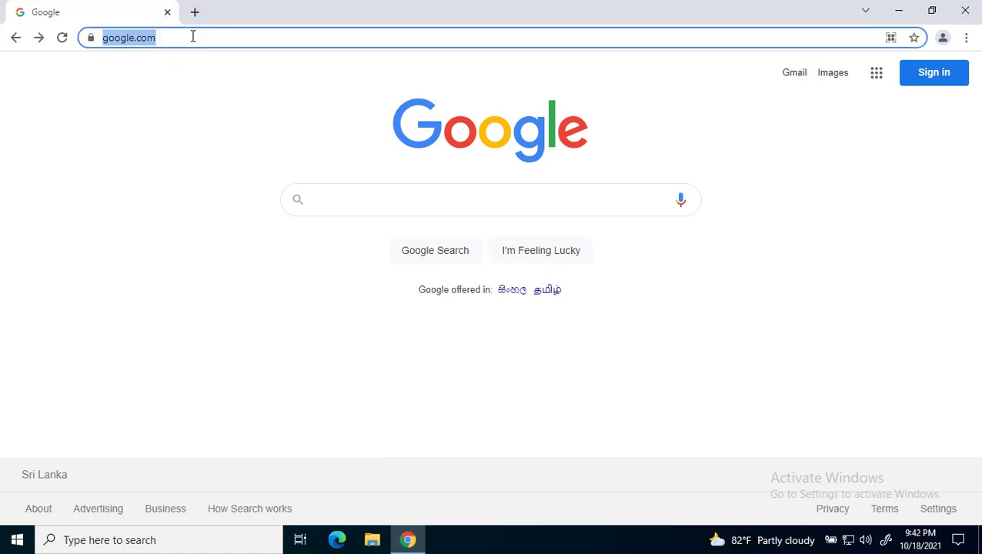
type("gmail.com")
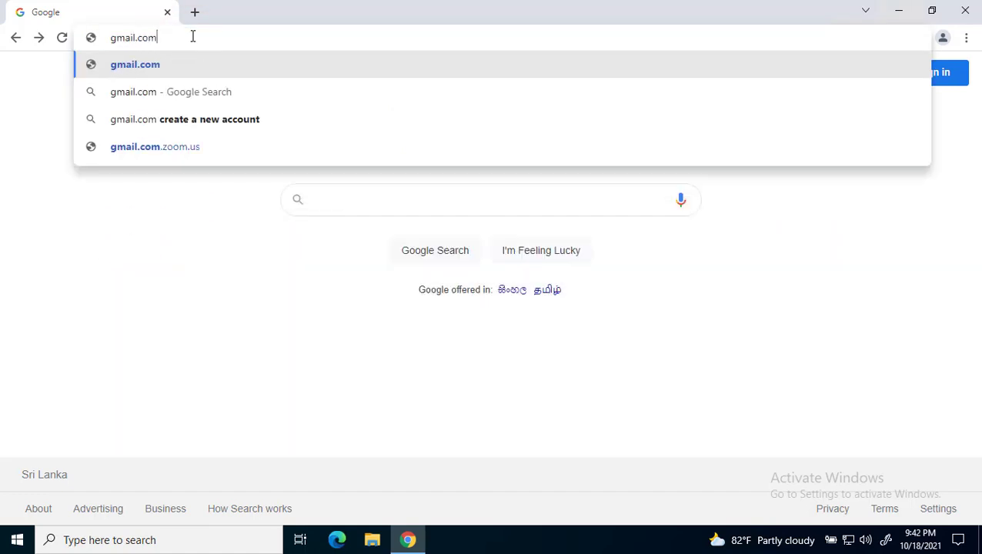
key("Return")
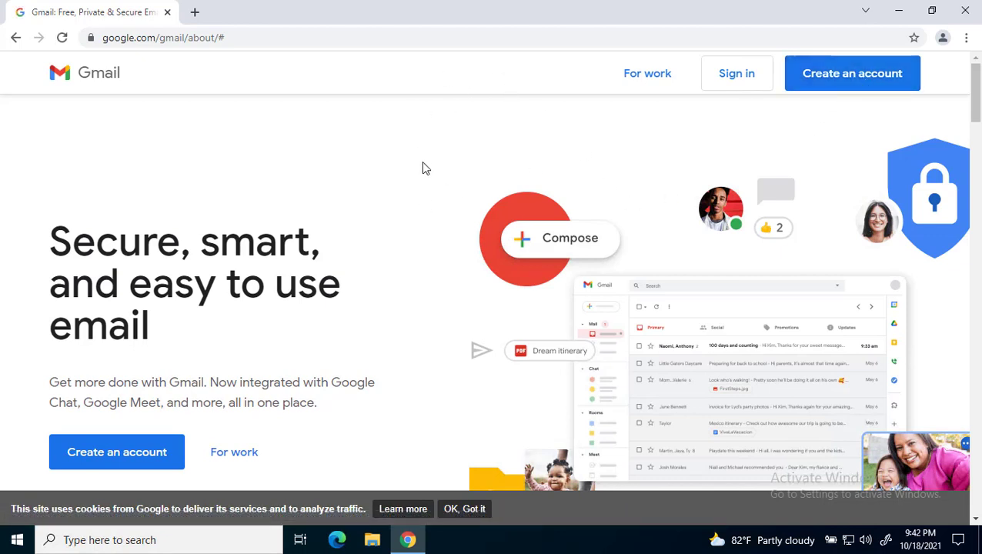
Step: Open the 'Create your Google Account' sign-up form from the Gmail about page
left_click(844, 77)
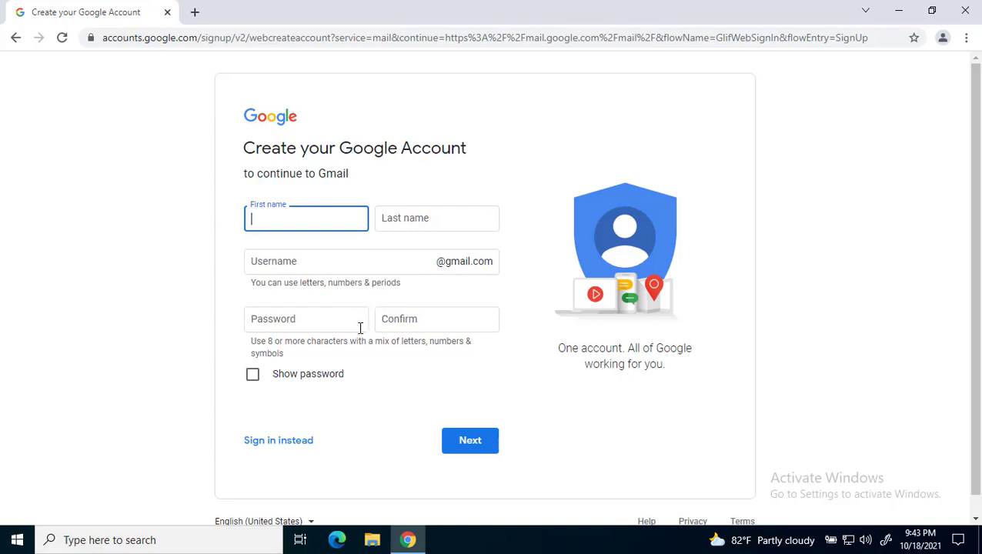
Step: Enter the first name, last name and a name-based username, which Google reports as taken
left_click(299, 224)
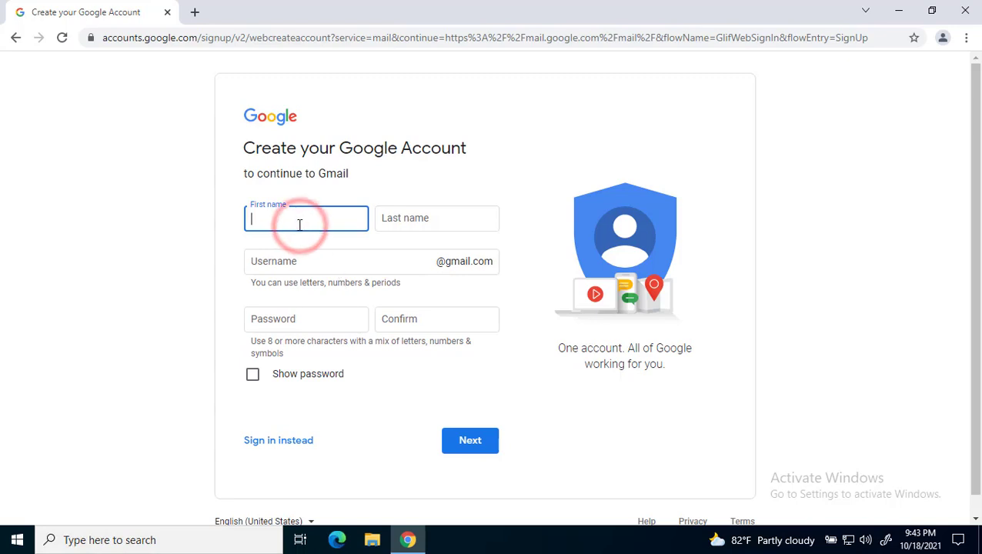
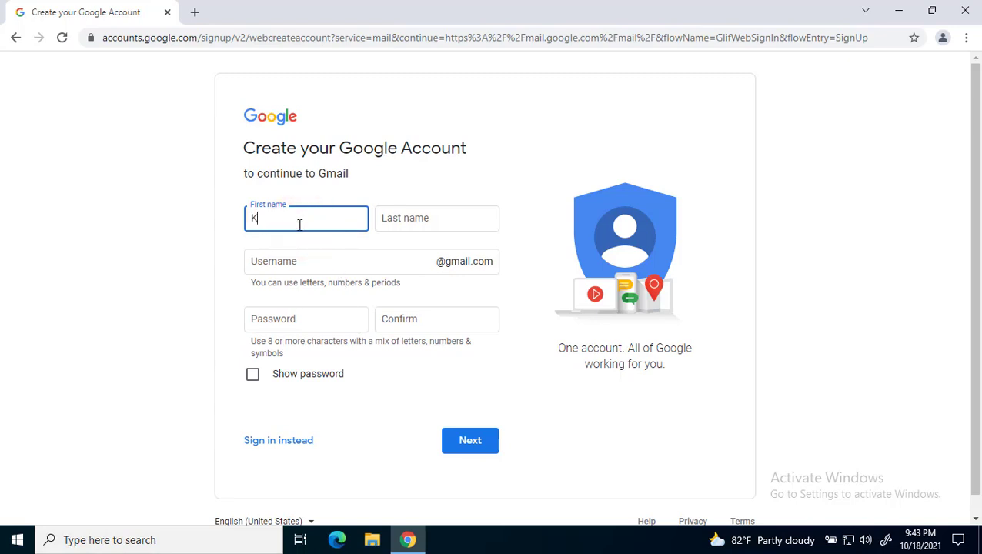
key("Tab")
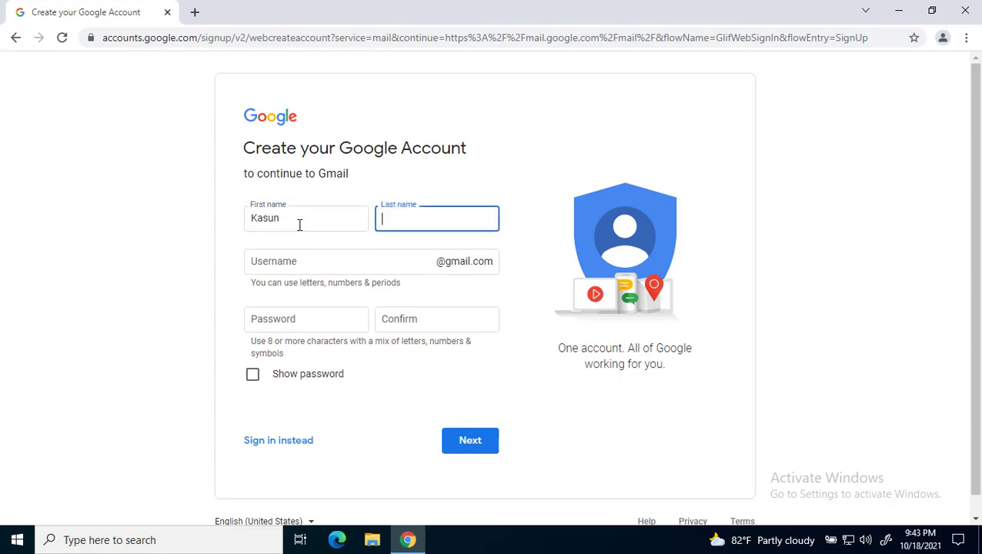
key("Tab")
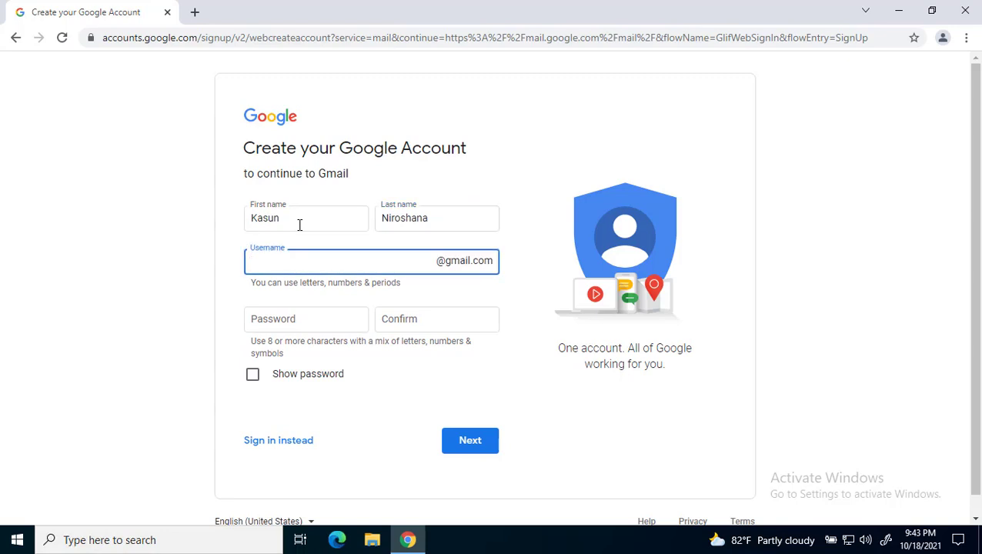
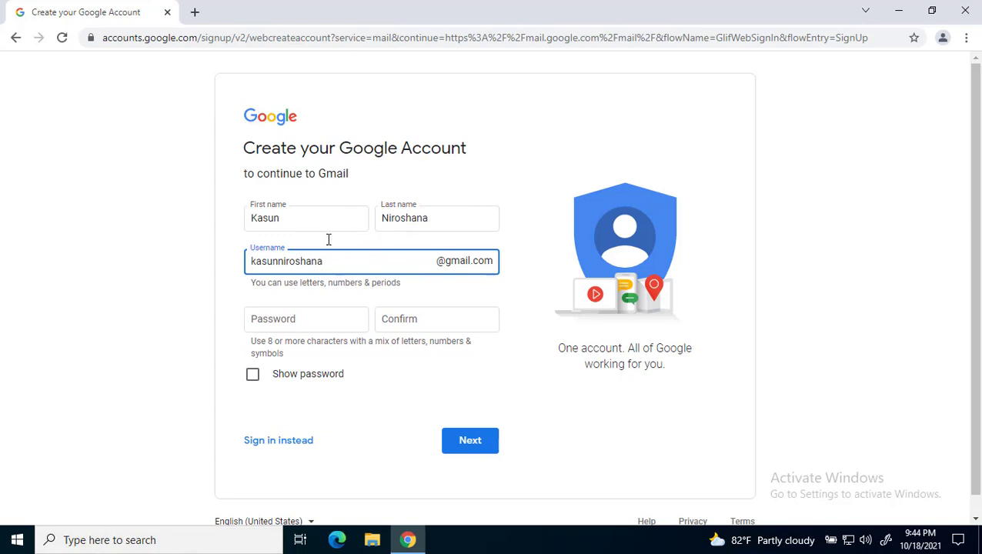
left_click(319, 297)
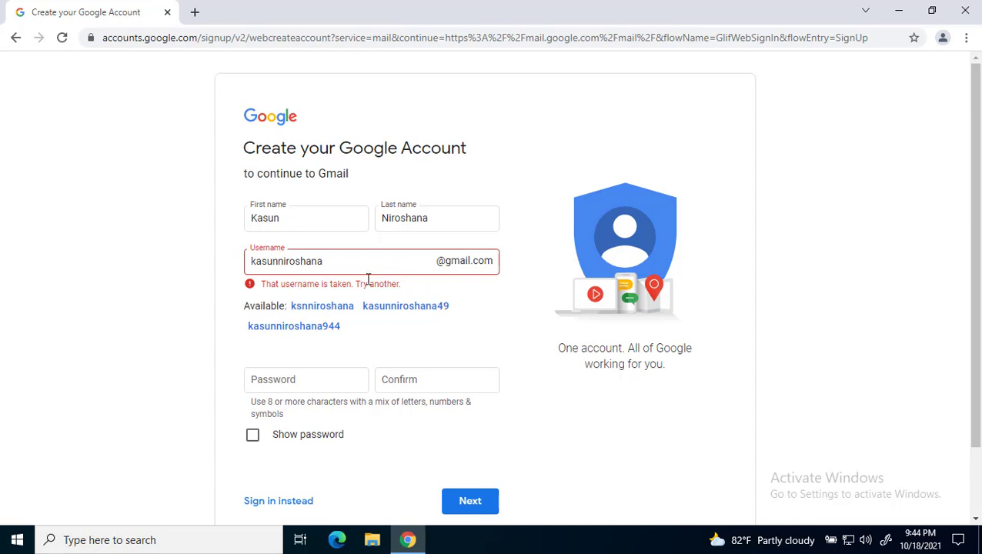
Step: Append 2021 to the username so it is no longer flagged as taken
left_click(330, 263)
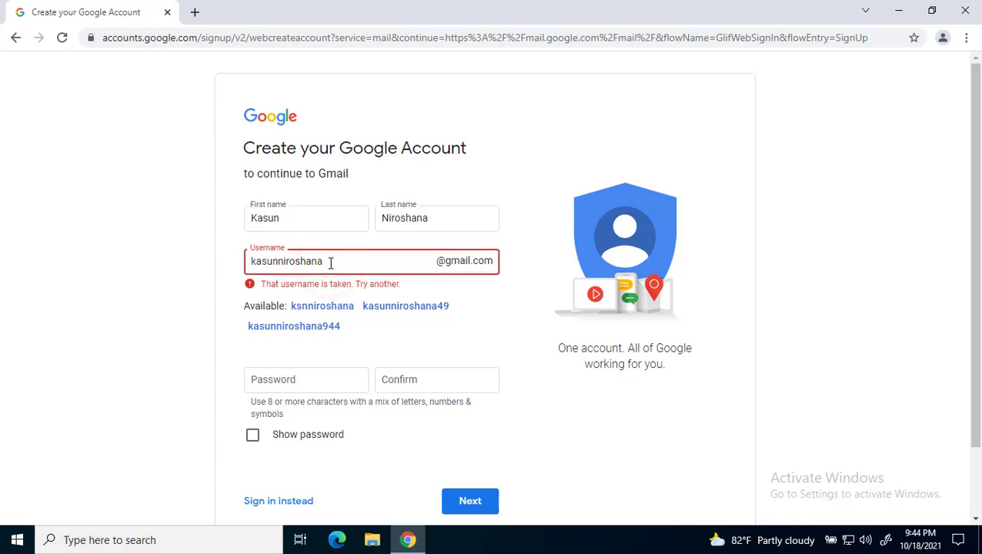
type("2021")
left_click(370, 339)
left_click(274, 356)
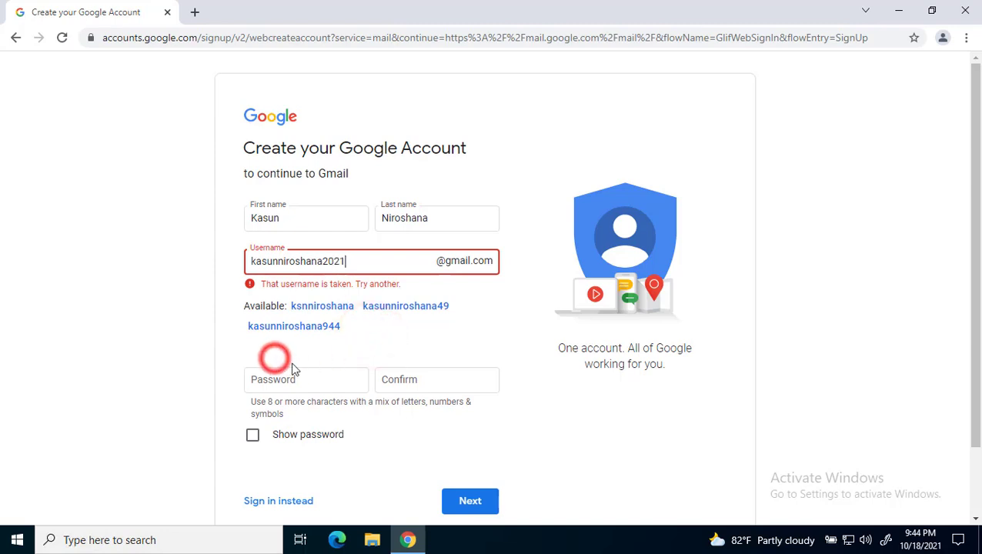
Step: Enter the account password and retype it in the Confirm field
left_click(317, 384)
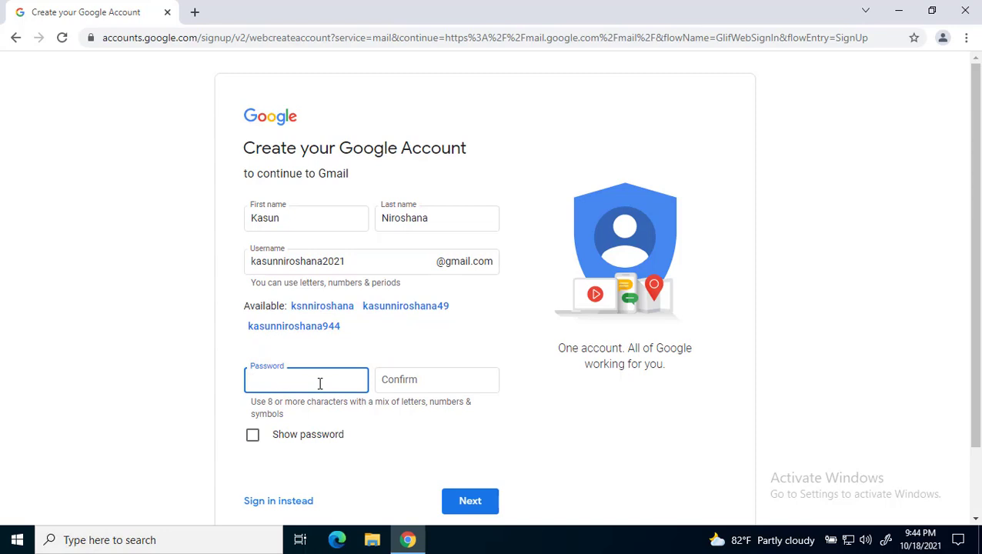
type("••••••••••••••••")
key("Tab")
type("•••••")
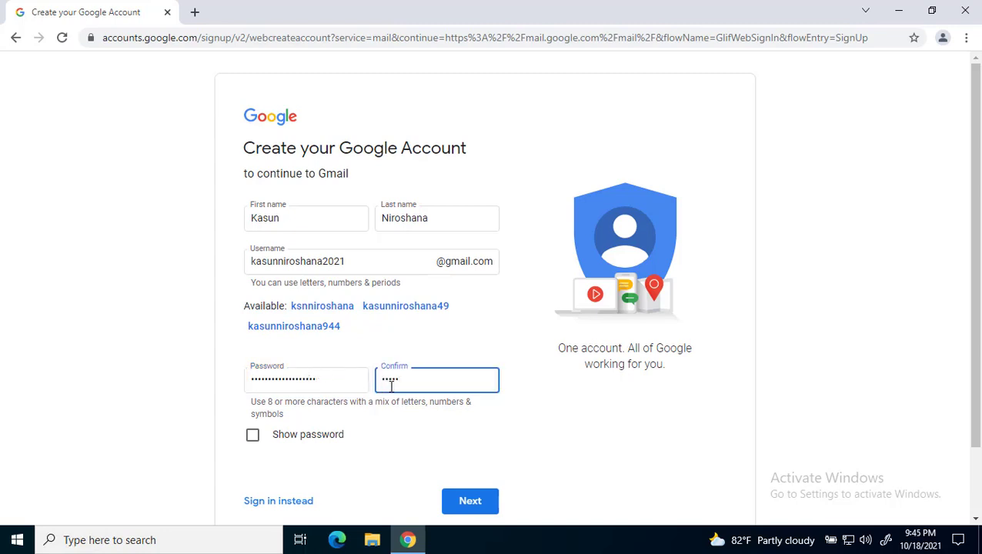
type("••••••")
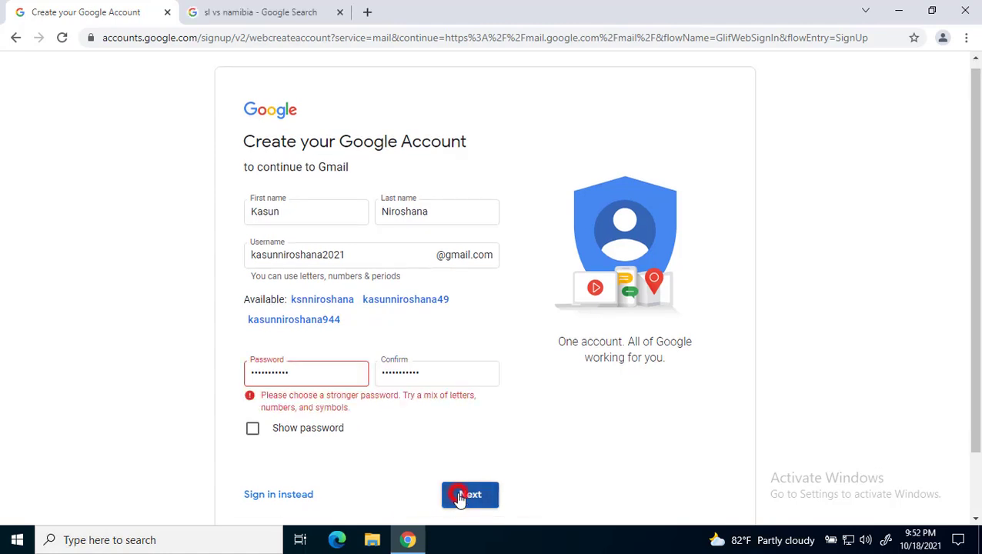
Step: Submit the sign-up details, leave the phone number empty, set gender to Male, and continue
left_click(460, 494)
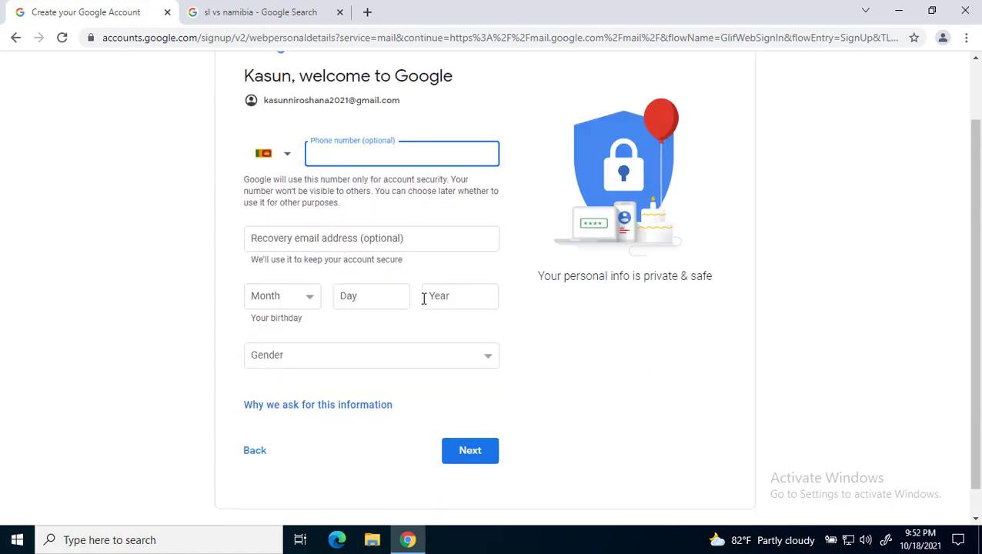
left_click(347, 152)
left_click(229, 260)
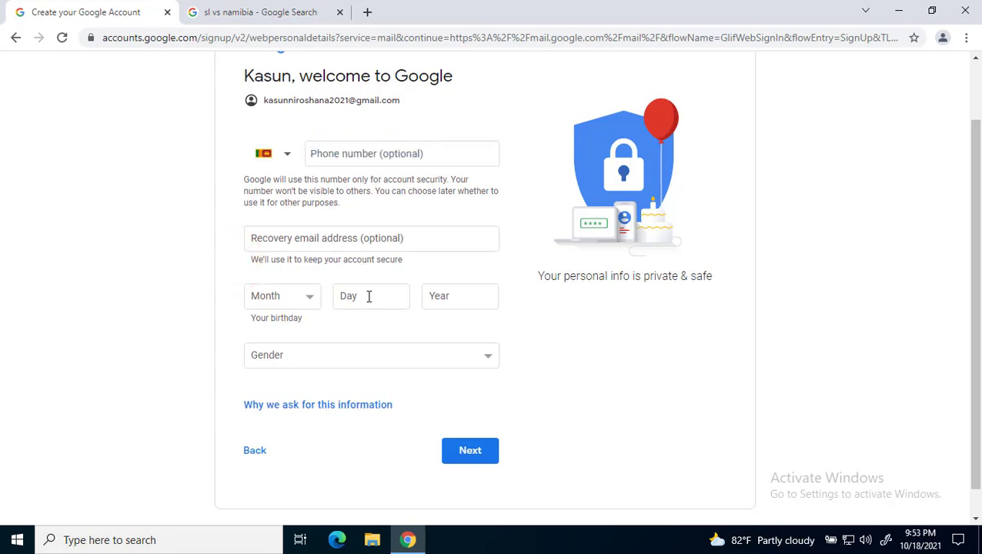
left_click(286, 364)
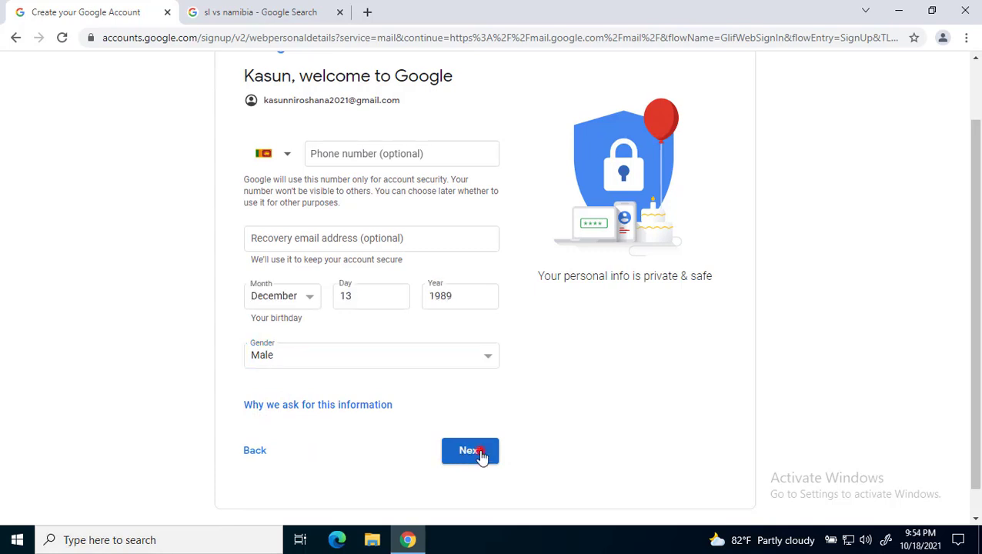
left_click(478, 454)
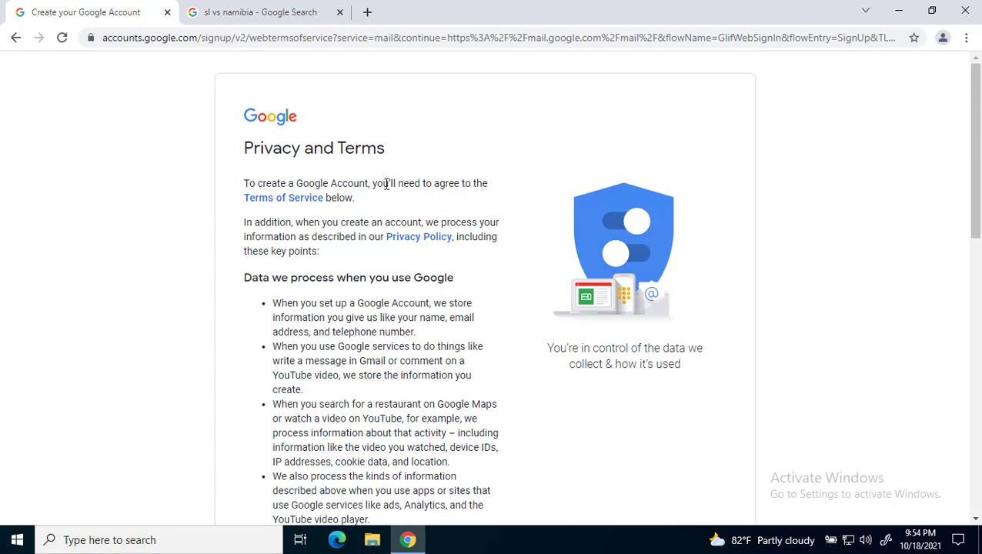
Step: Scroll to the end of Privacy and Terms and accept with 'I agree'
scroll(410, 219, "down", 7)
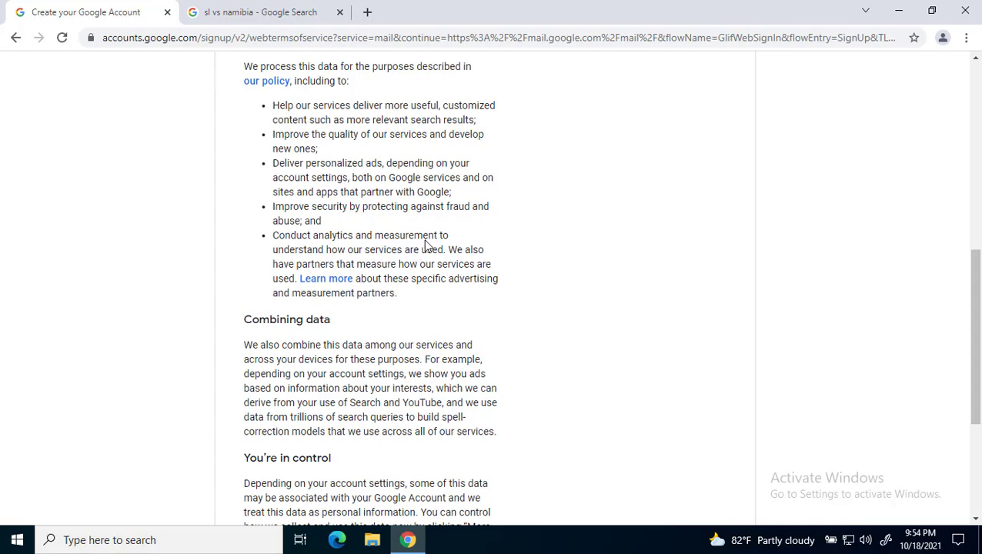
scroll(426, 242, "down", 3)
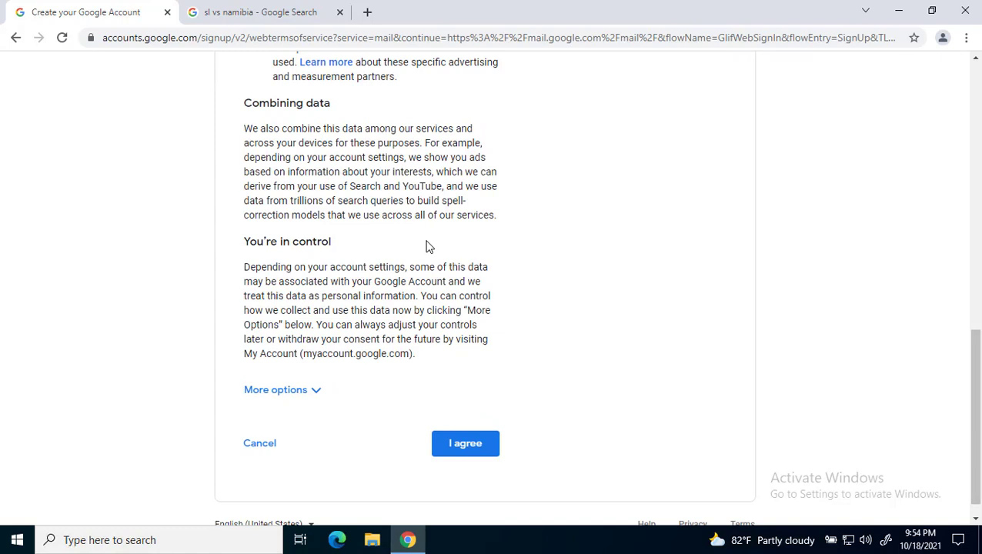
scroll(426, 246, "down", 1)
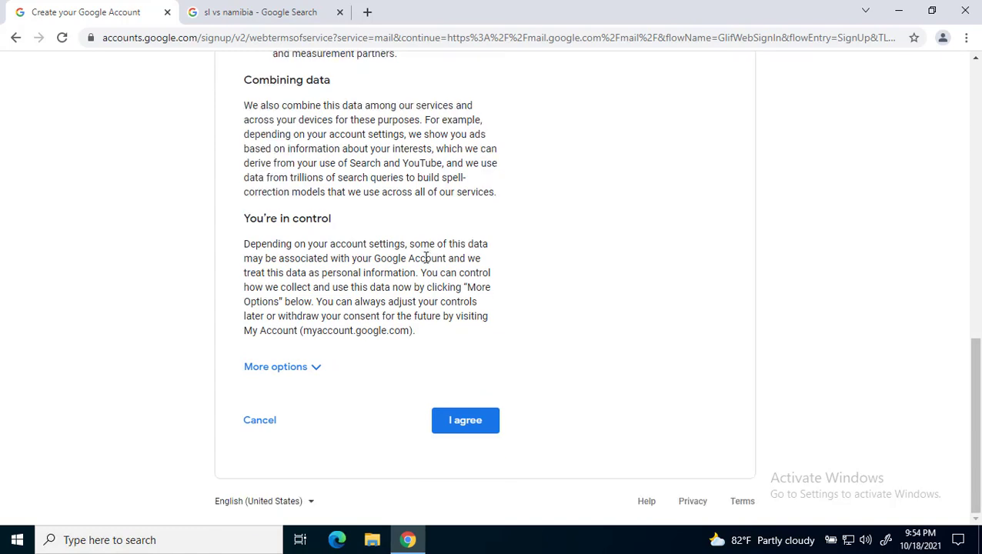
left_click(473, 428)
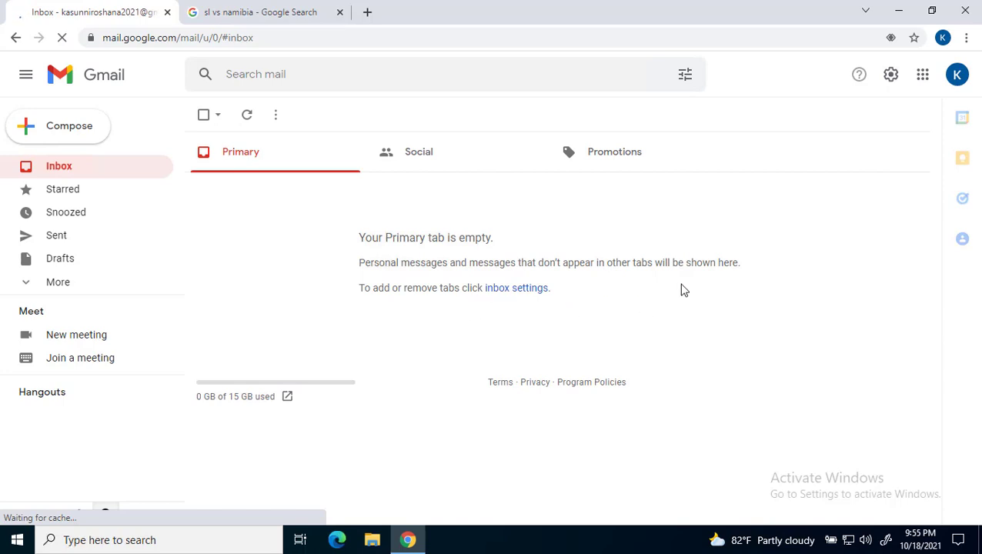
Step: Set the inbox density to Comfortable in Quick settings
left_click(892, 79)
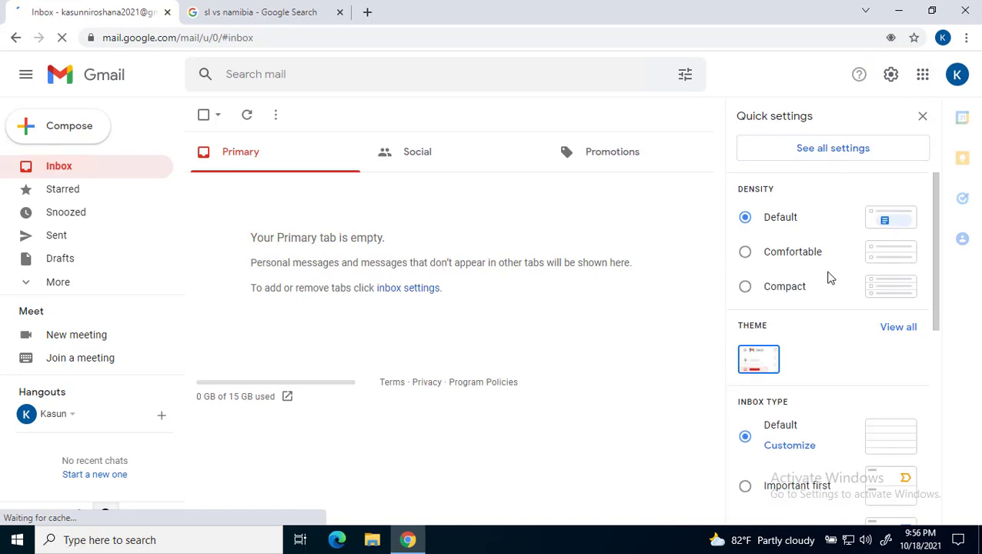
left_click(746, 218)
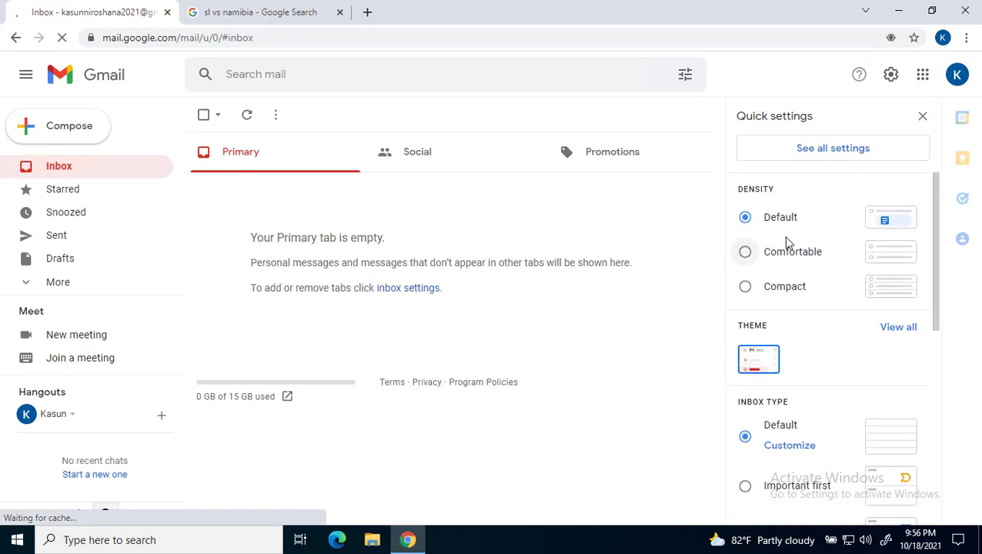
left_click(746, 254)
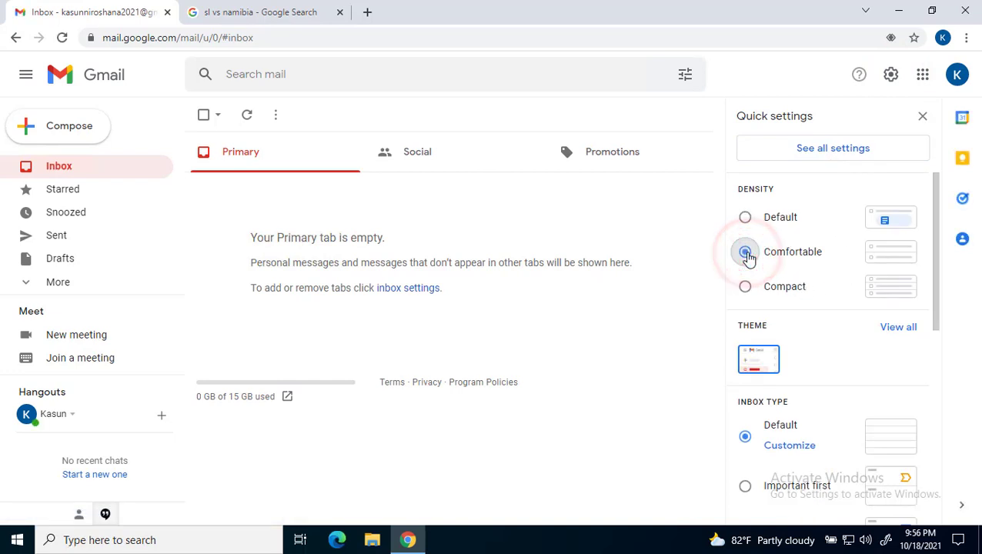
scroll(752, 260, "down", 1)
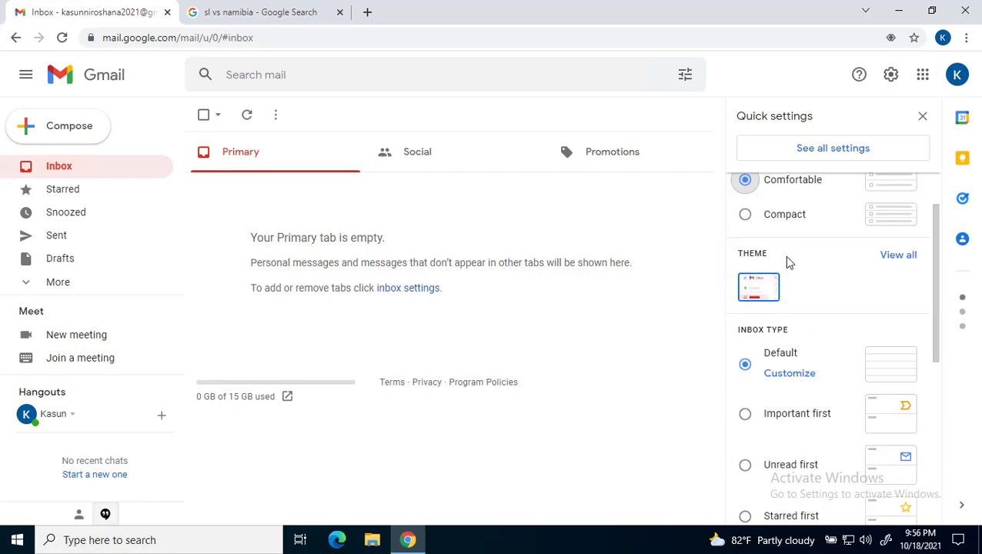
Step: Apply the forest theme from the full theme gallery and close Quick settings
left_click(889, 256)
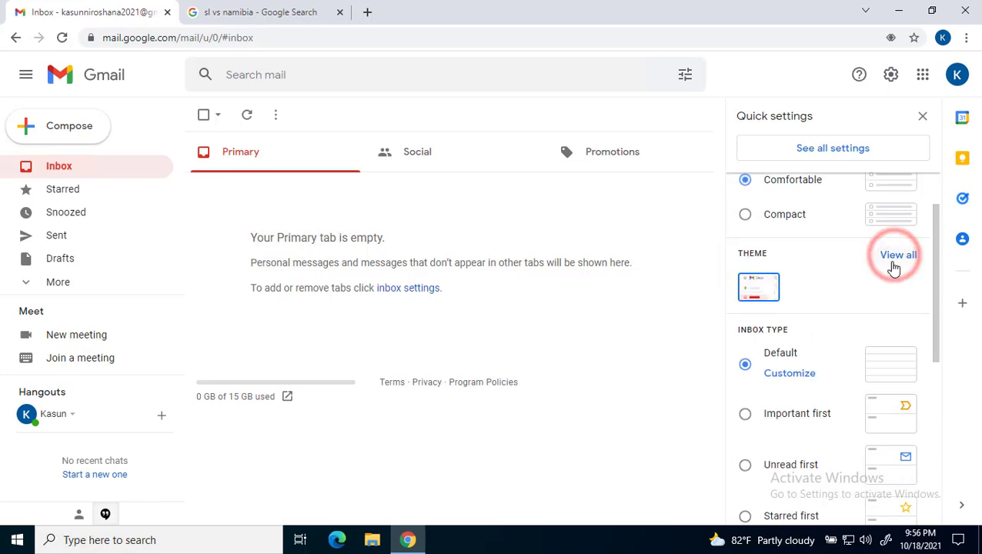
left_click(684, 365)
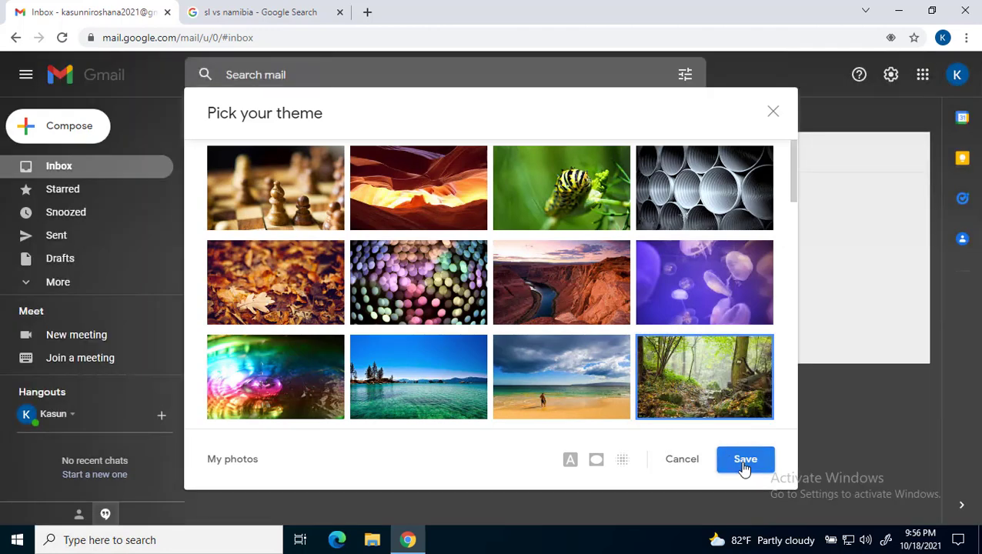
left_click(743, 461)
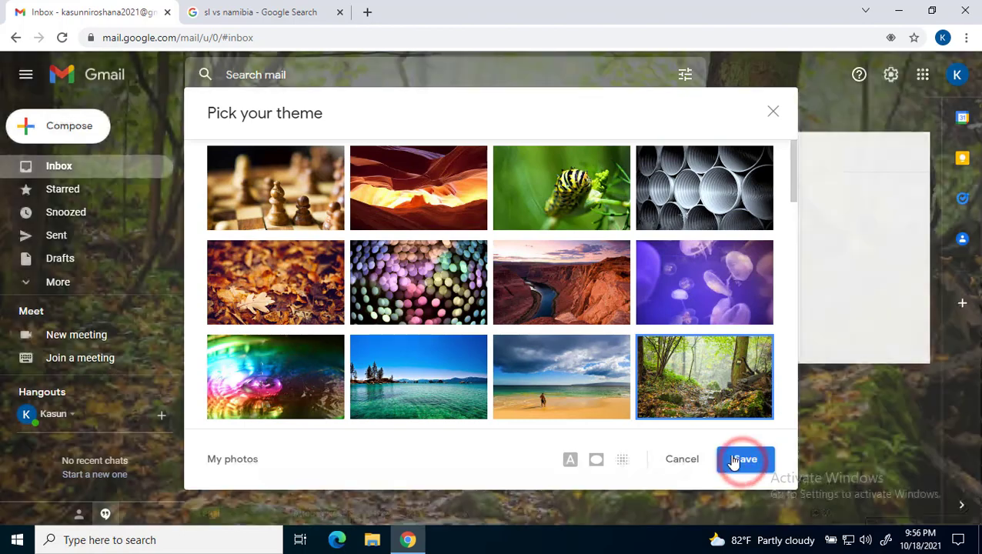
scroll(802, 299, "down", 3)
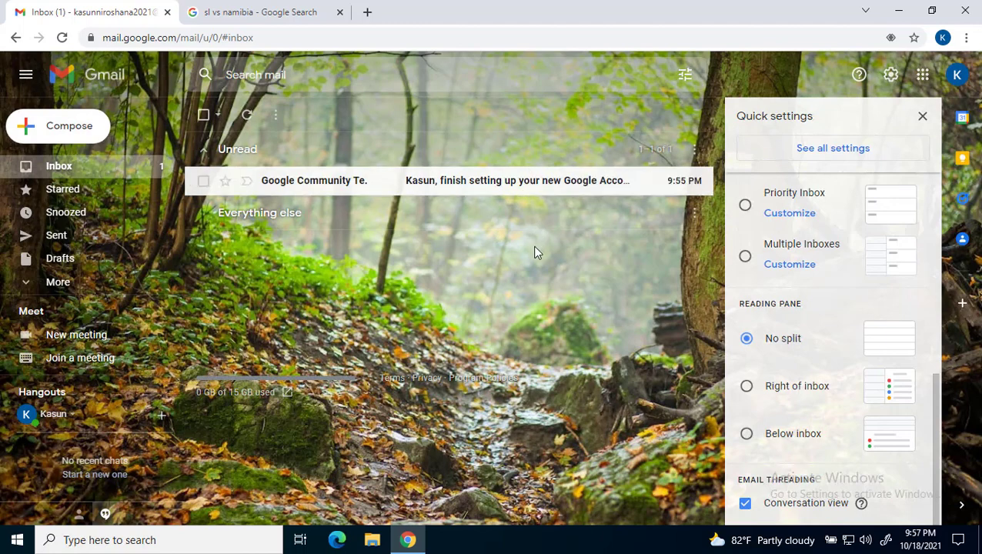
left_click(582, 290)
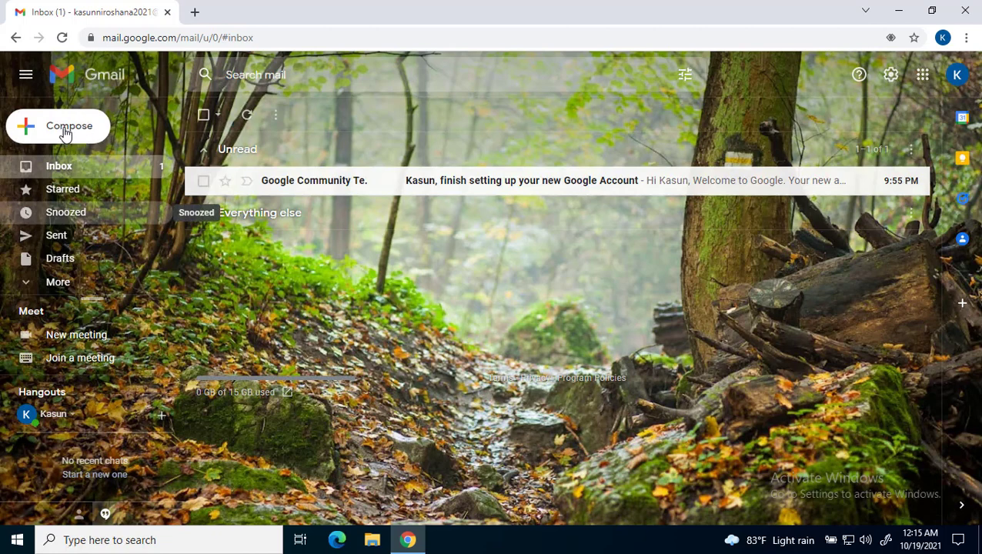
Step: Start a new message, dismiss the scheduling tip, and enter the contact's e-mail address in To
left_click(64, 130)
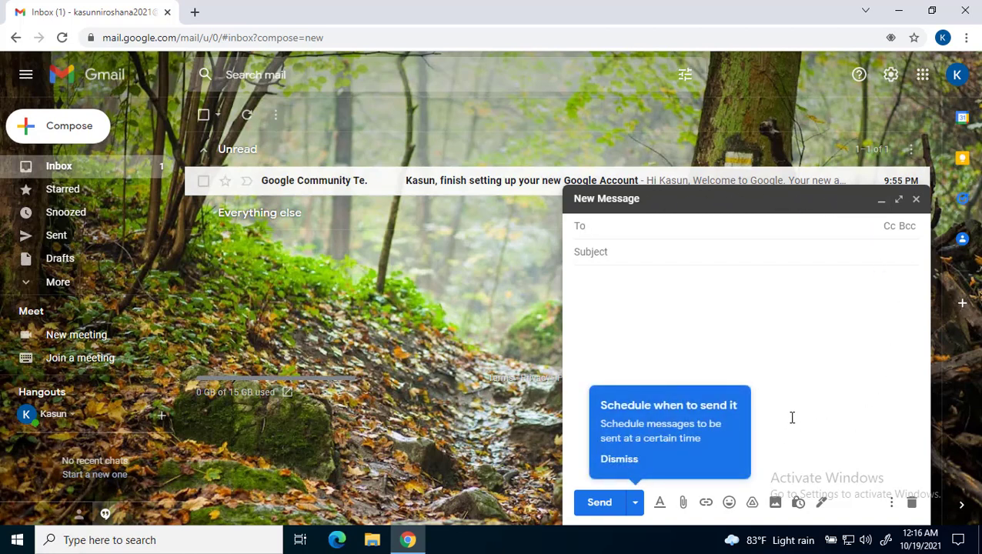
left_click(769, 362)
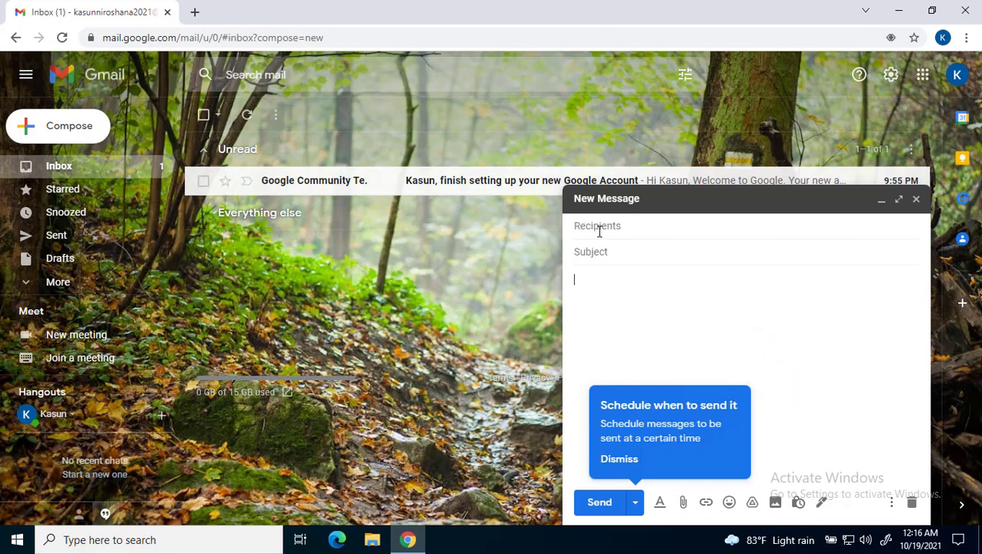
left_click(631, 230)
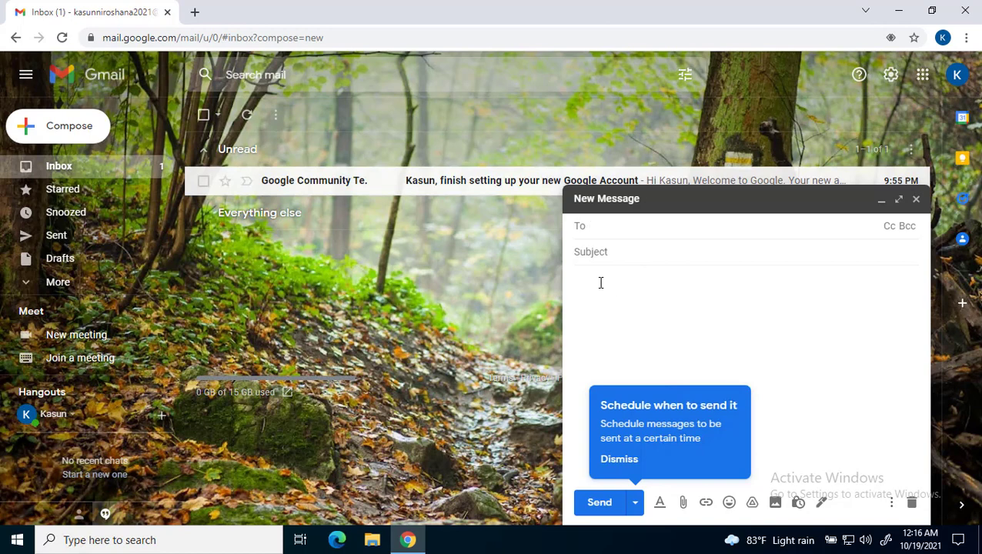
left_click(620, 459)
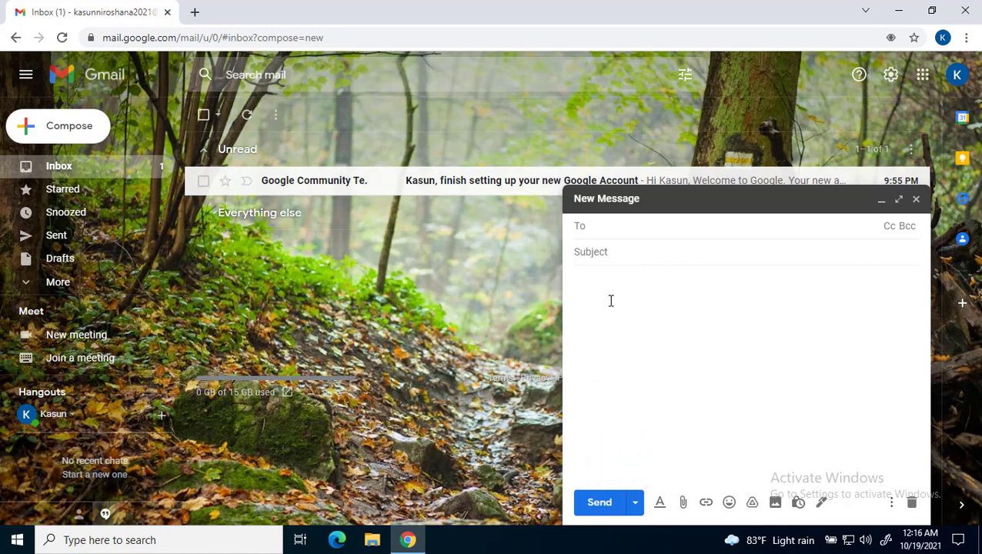
left_click(641, 307)
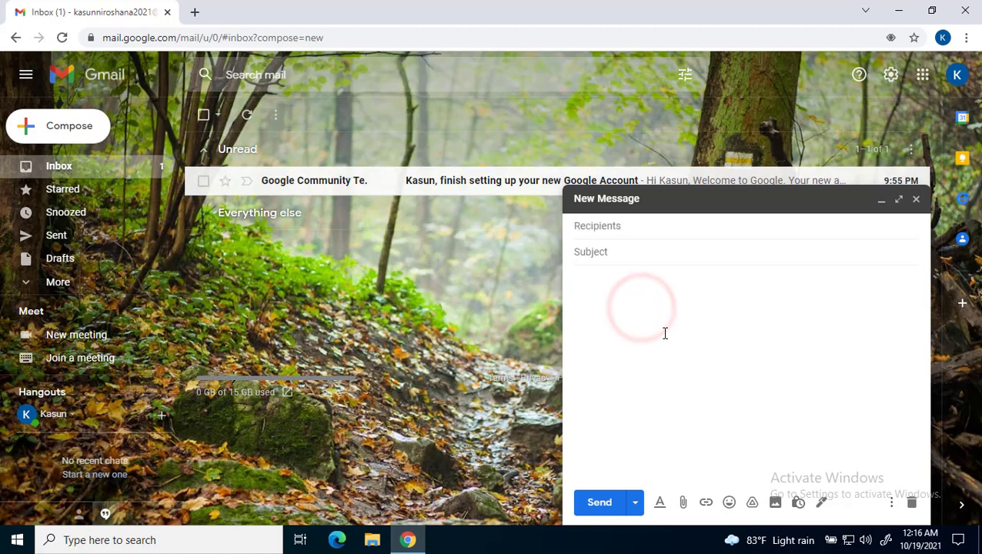
left_click(624, 230)
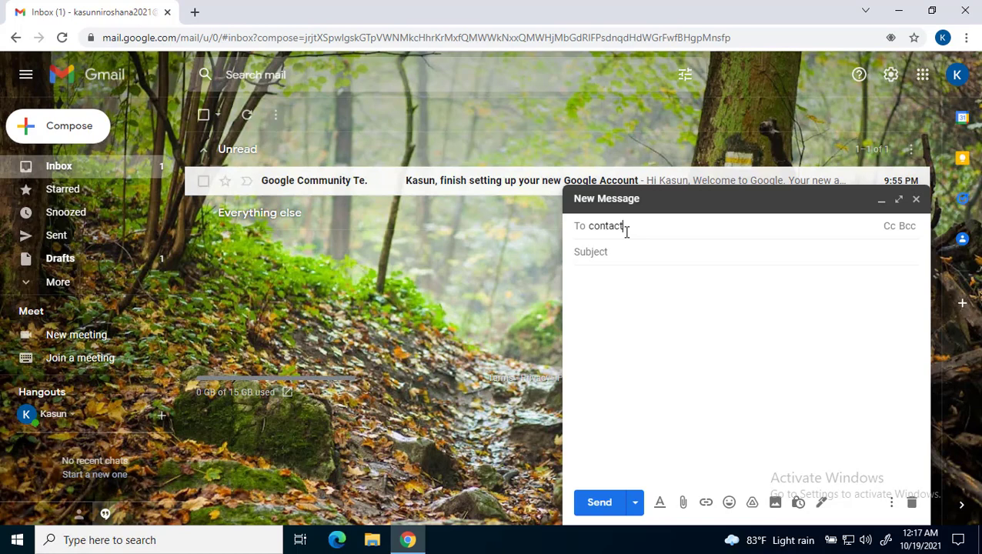
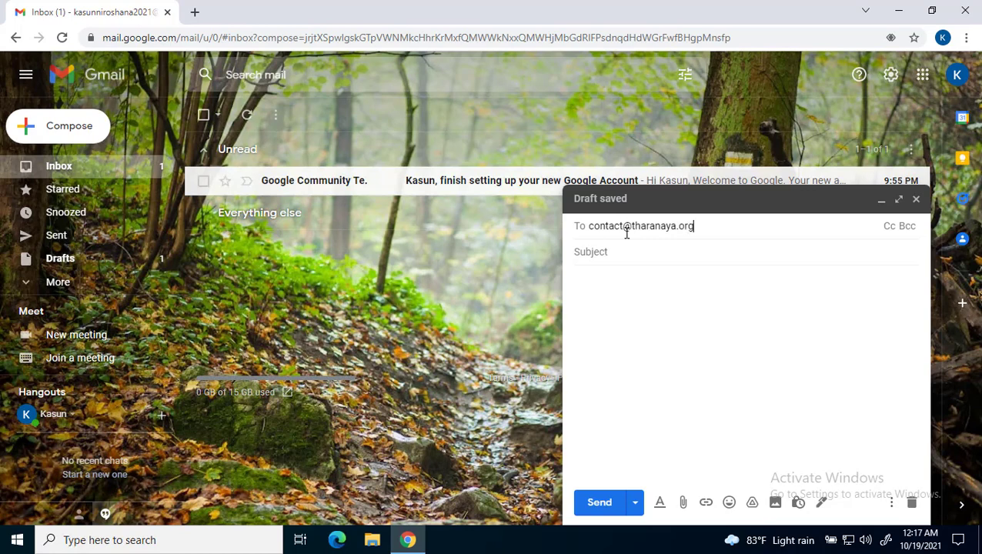